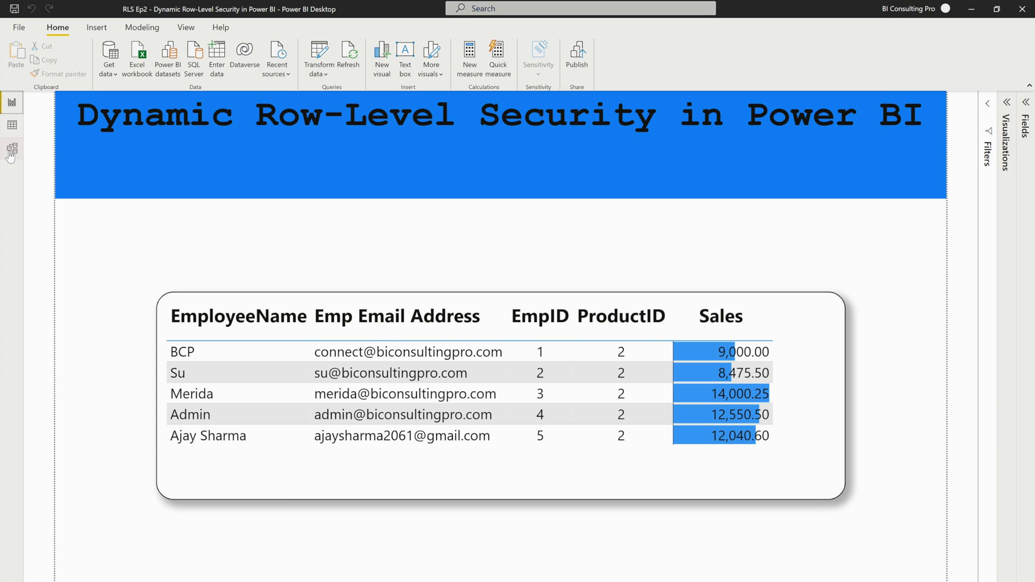
Step: Look over the model diagram and the Employee and Sales table data
{"action": "left_click", "coordinate": [12, 152]}
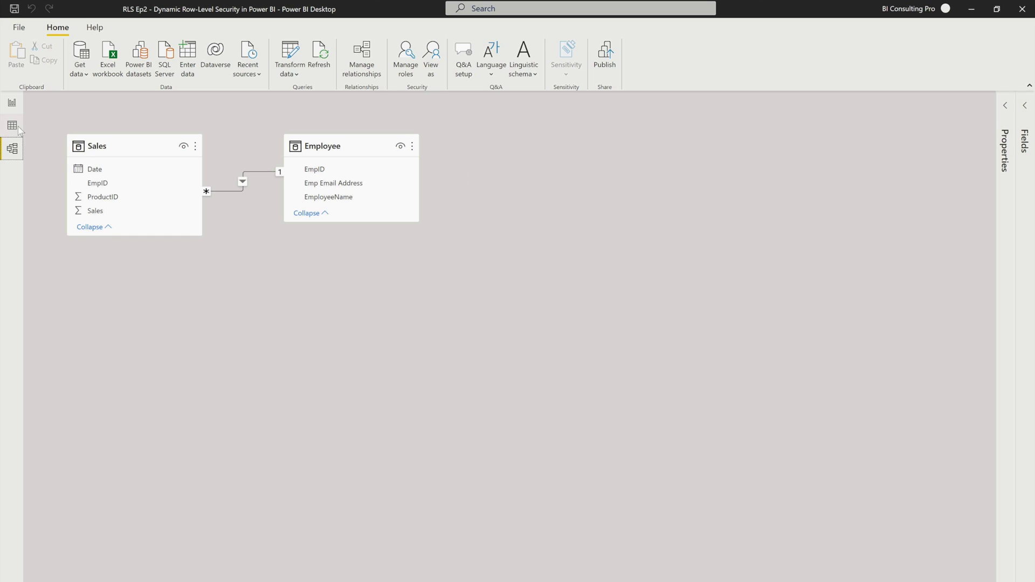
{"action": "left_click", "coordinate": [12, 125]}
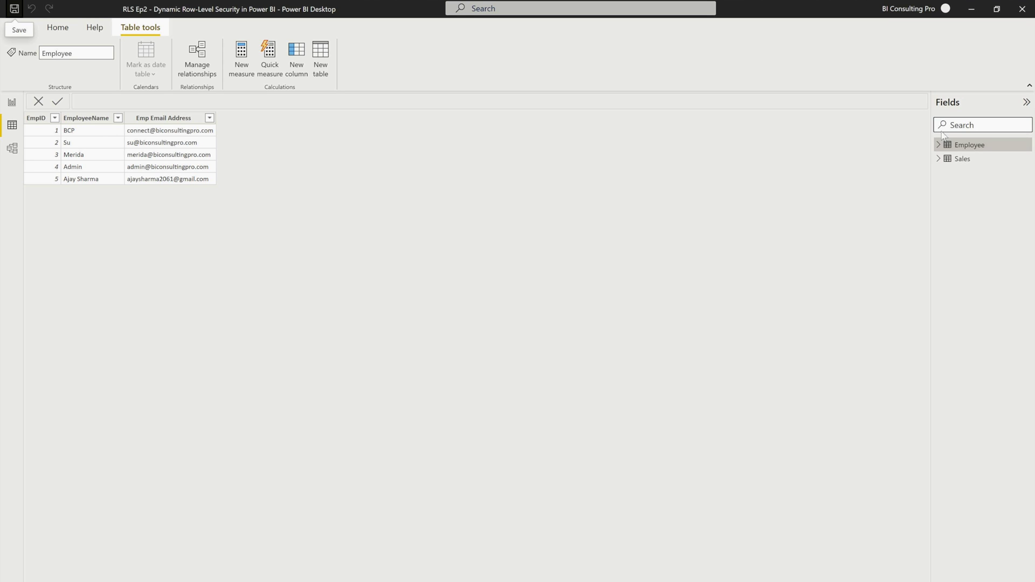
{"action": "left_click", "coordinate": [956, 161]}
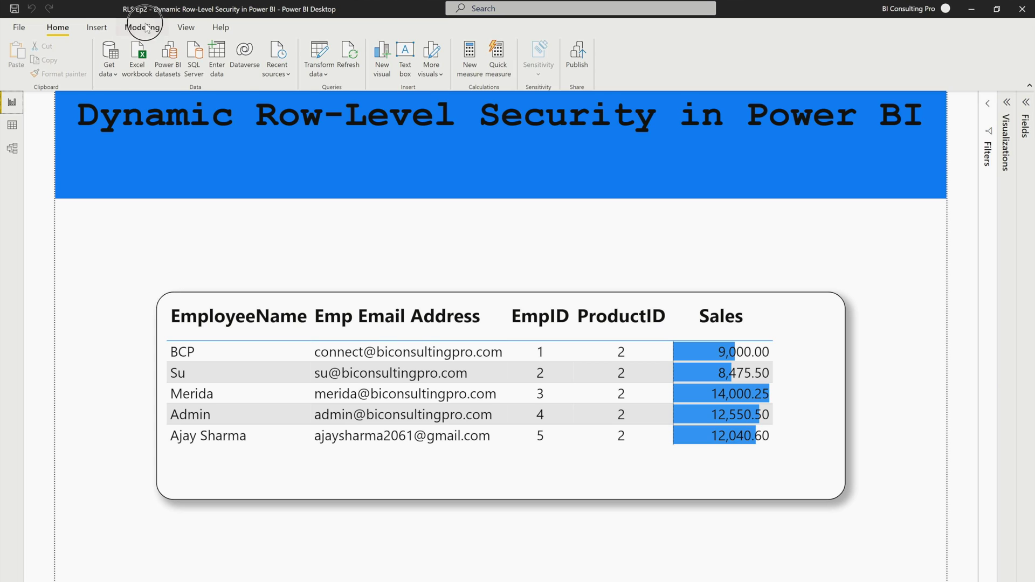
Step: Check the existing security role, then display the Employee table with names and email addresses
{"action": "left_click", "coordinate": [145, 28]}
{"action": "left_click", "coordinate": [268, 54]}
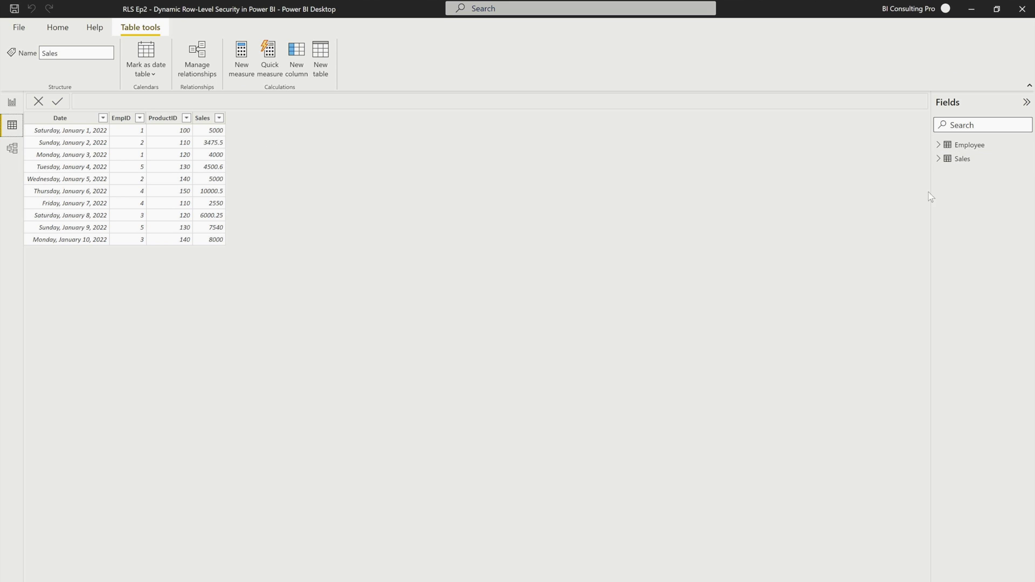
{"action": "left_click", "coordinate": [969, 144]}
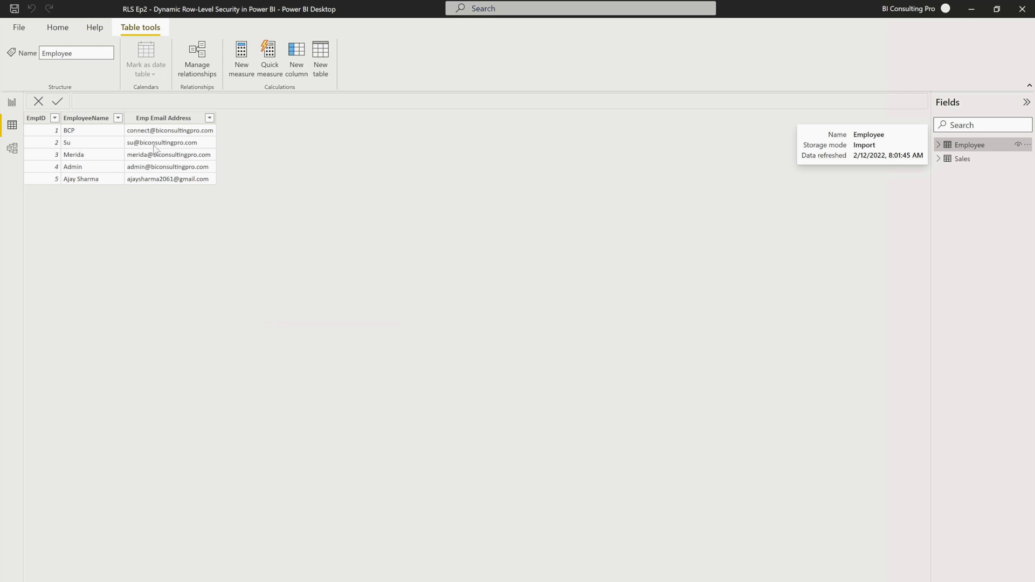
Step: Filter Emp Email Address to only the first employee's address, leaving just the EmpID 1 row
{"action": "left_click", "coordinate": [209, 117]}
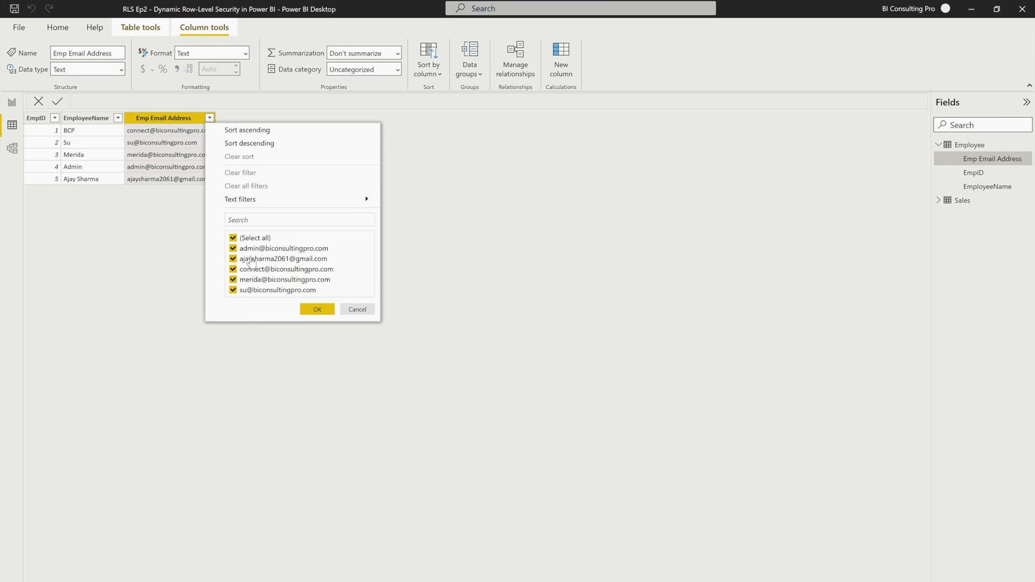
{"action": "left_click", "coordinate": [233, 238]}
{"action": "left_click", "coordinate": [233, 269]}
{"action": "left_click", "coordinate": [233, 279]}
{"action": "left_click", "coordinate": [318, 310]}
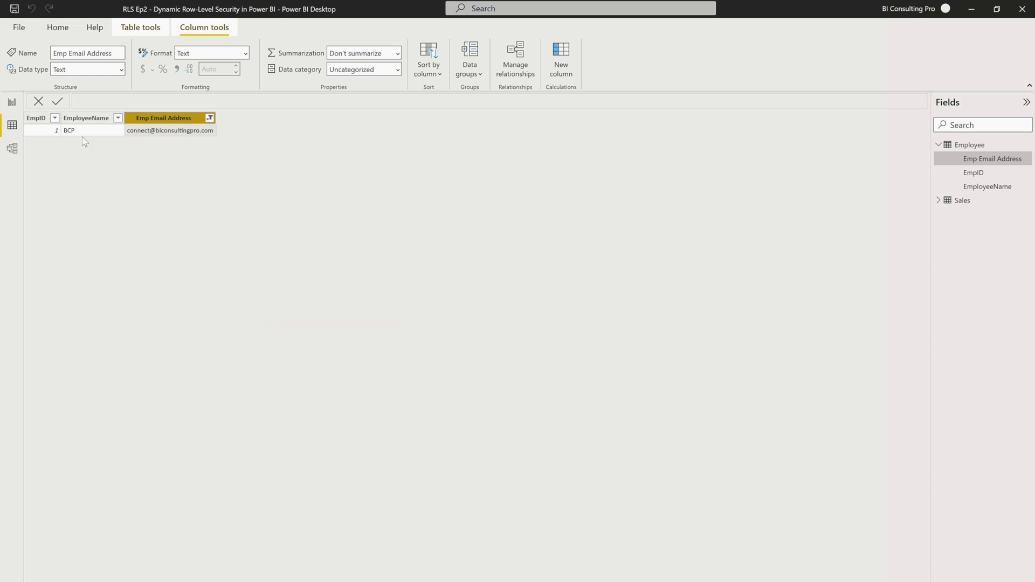
{"action": "left_click", "coordinate": [15, 147]}
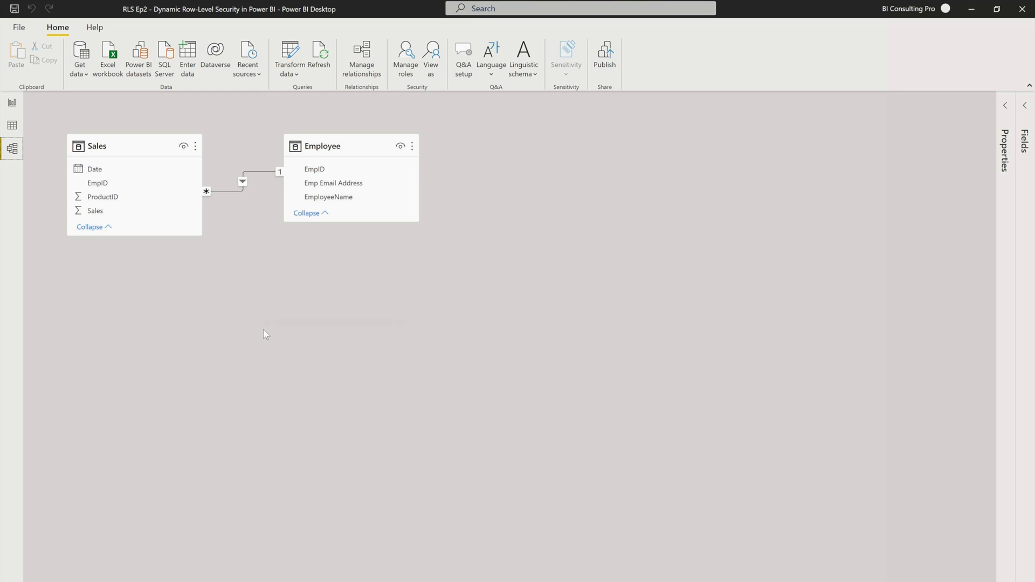
Step: Review the Sales role's Employee filter [Emp Email Address] = userprincipalname() in Manage roles and save it
{"action": "left_click", "coordinate": [12, 125]}
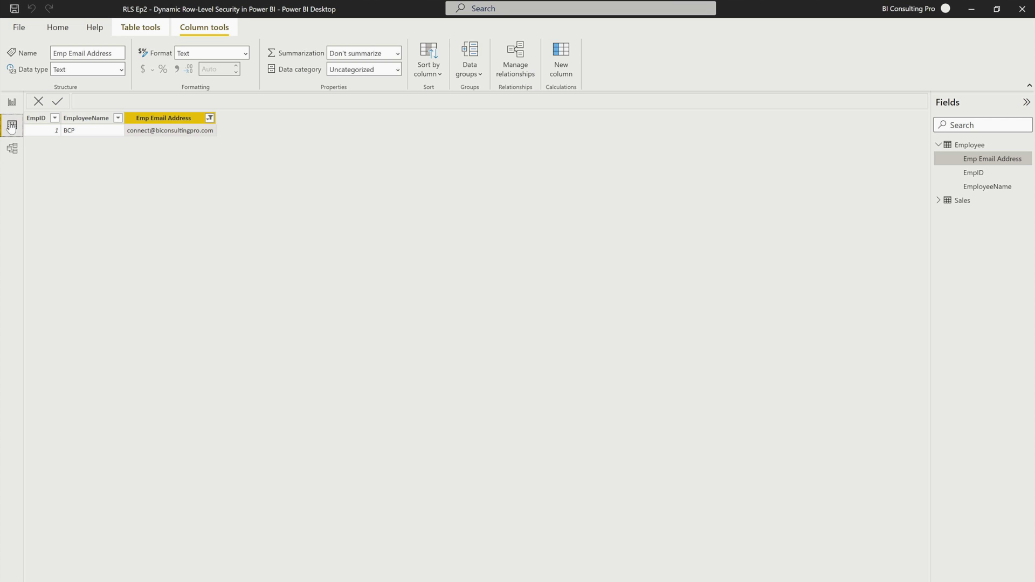
{"action": "left_click", "coordinate": [13, 103]}
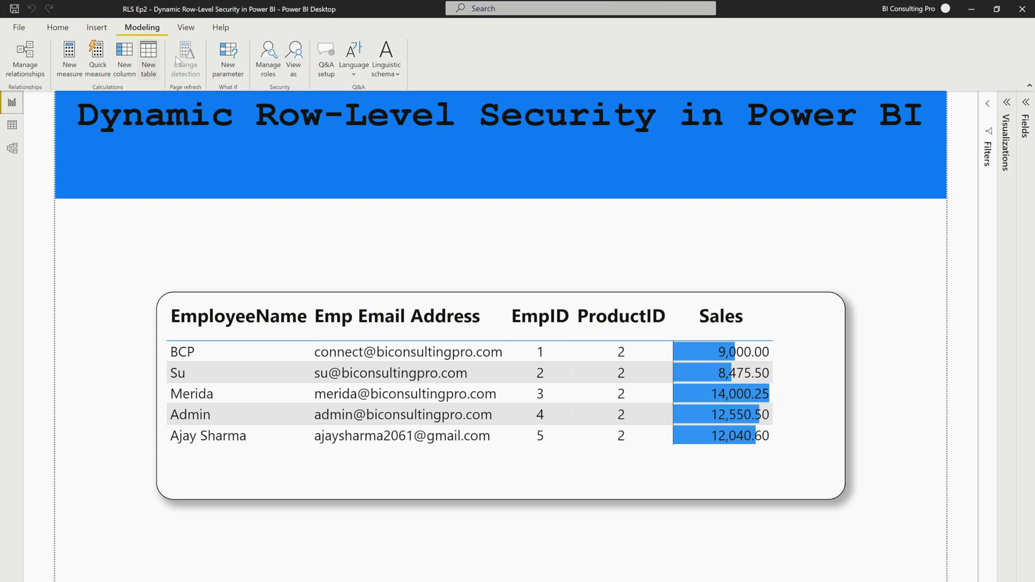
{"action": "left_click", "coordinate": [267, 57]}
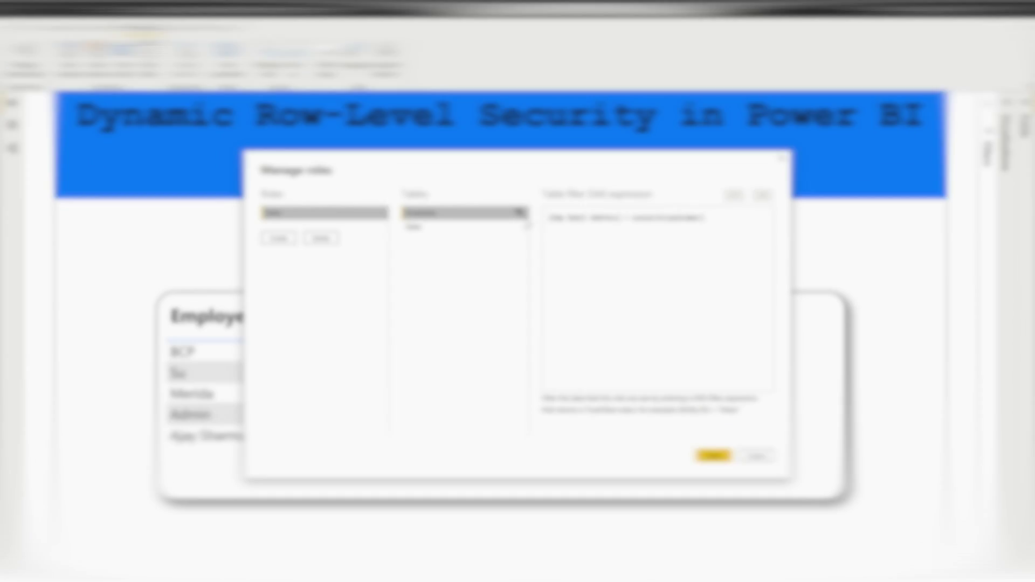
{"action": "left_click", "coordinate": [523, 213]}
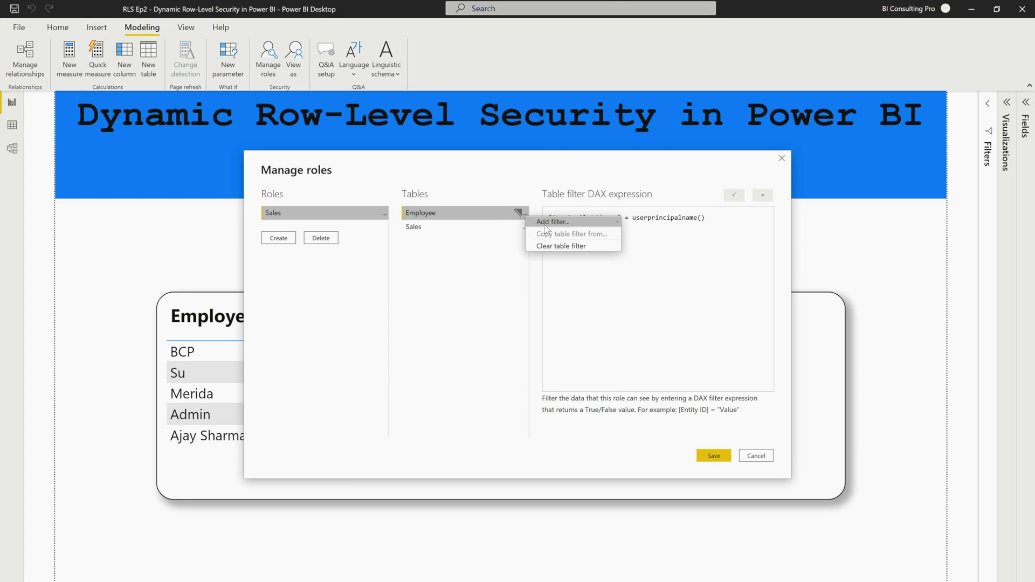
{"action": "mouse_move", "coordinate": [609, 221]}
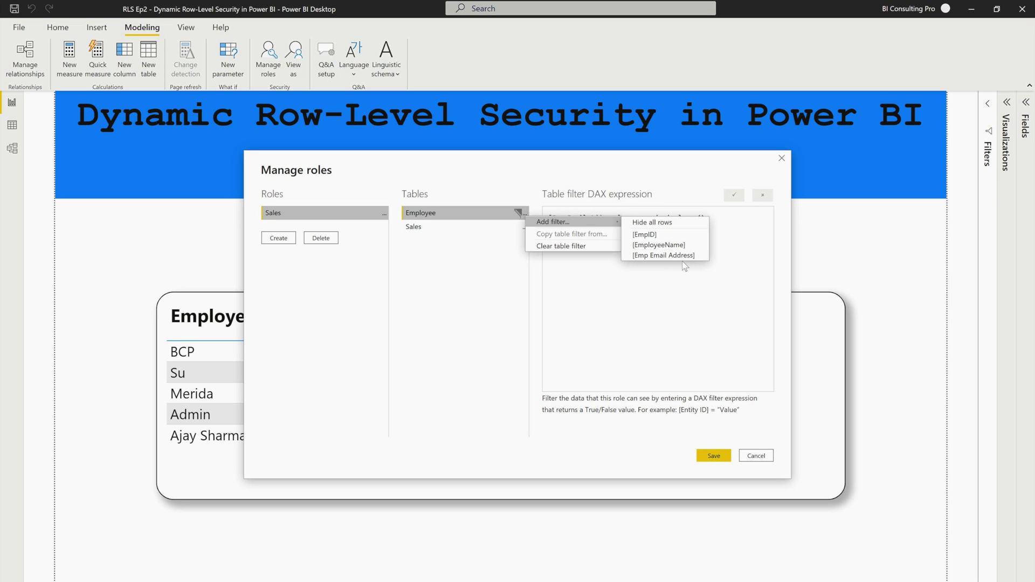
{"action": "left_click", "coordinate": [660, 311]}
{"action": "left_click", "coordinate": [633, 217]}
{"action": "left_click_drag", "start_coordinate": [632, 218], "coordinate": [722, 223]}
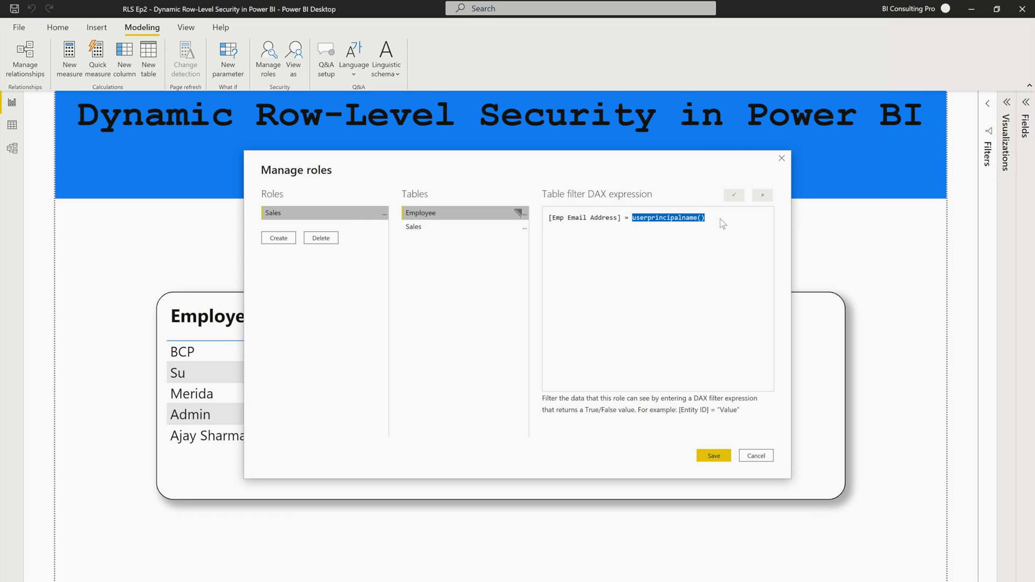
{"action": "left_click", "coordinate": [657, 318]}
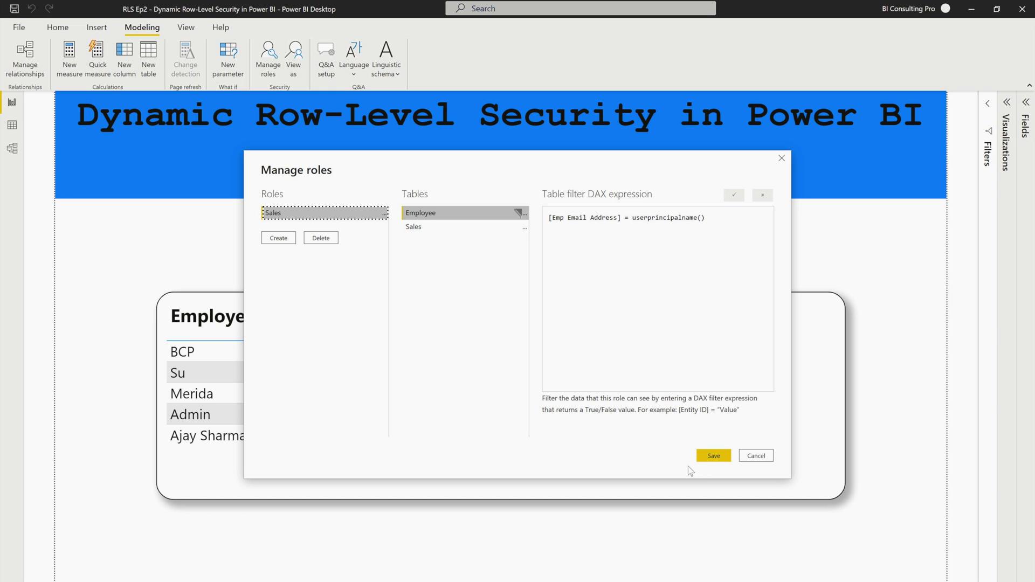
{"action": "left_click", "coordinate": [714, 456]}
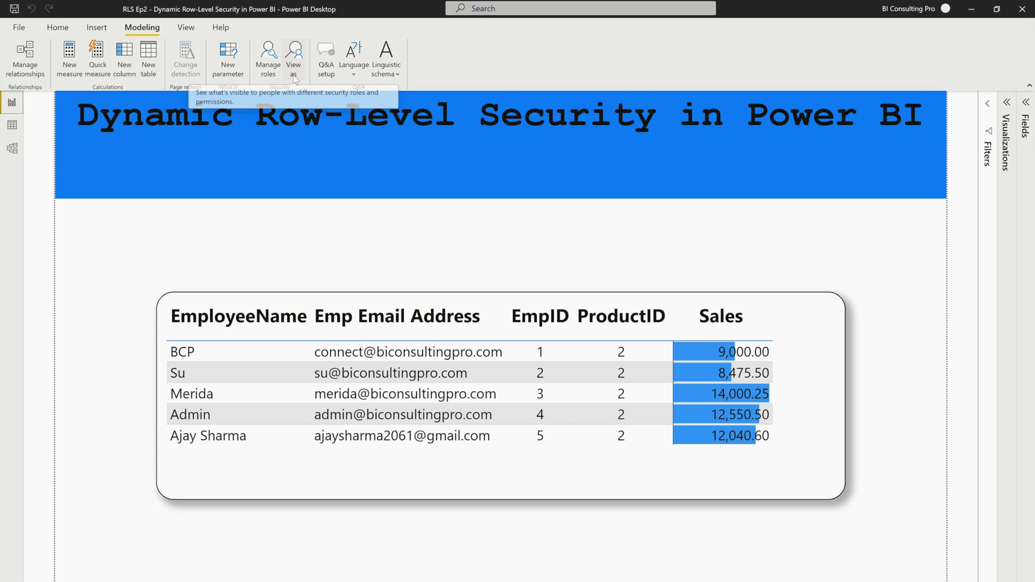
Step: View the report as the Sales role, where the employee table shows no rows
{"action": "left_click", "coordinate": [303, 60]}
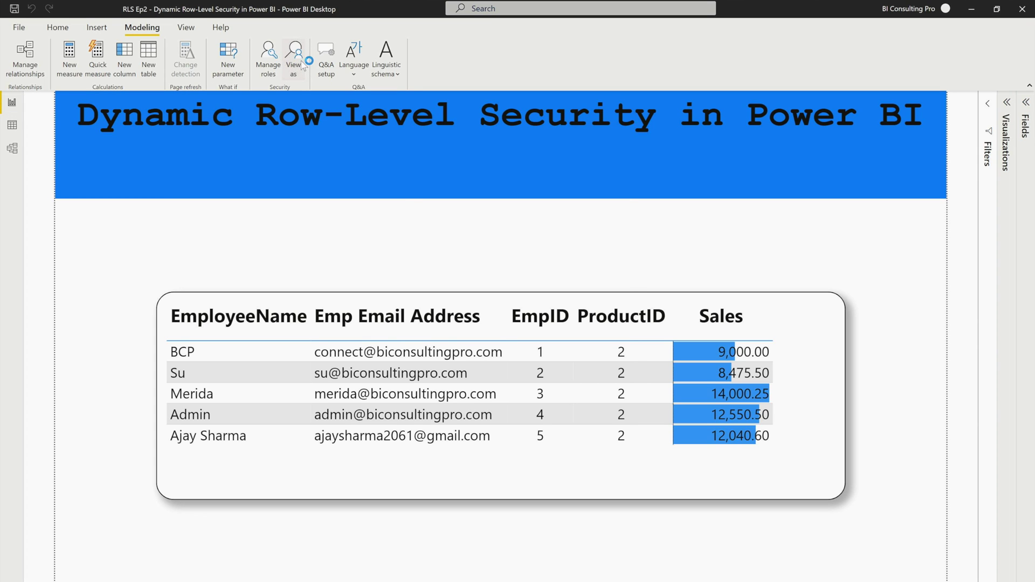
{"action": "left_click", "coordinate": [438, 243]}
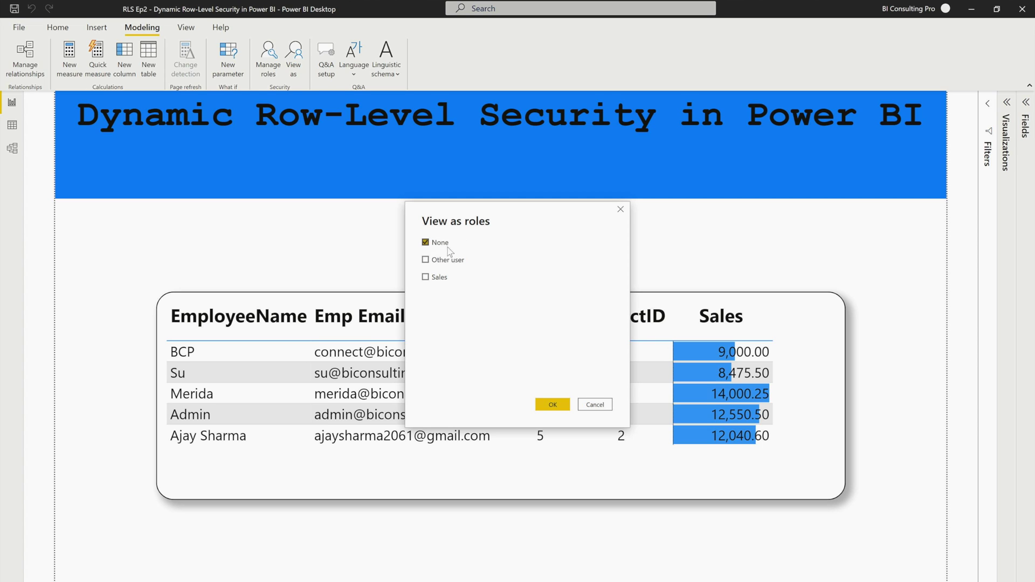
{"action": "left_click", "coordinate": [425, 277]}
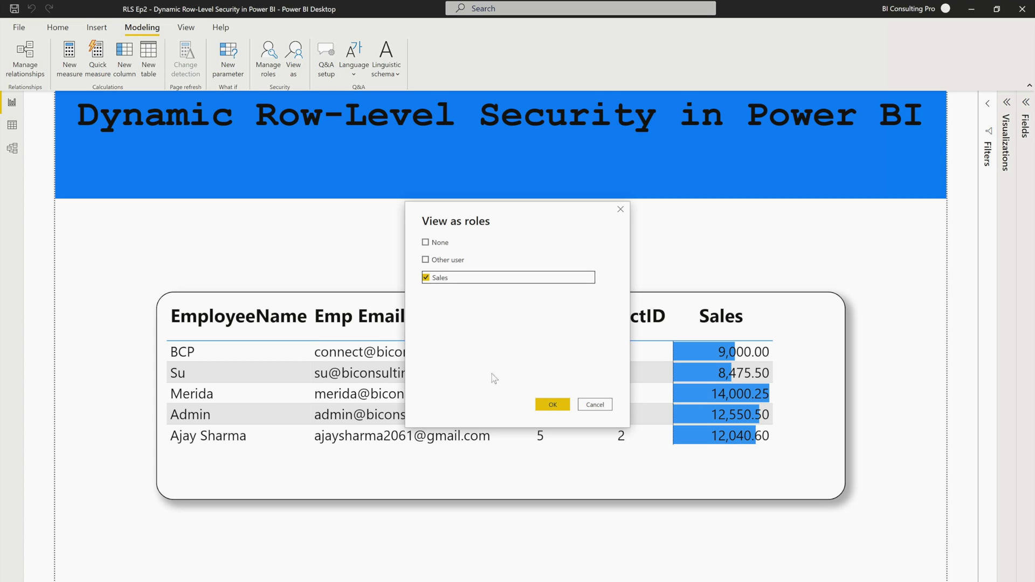
{"action": "left_click", "coordinate": [552, 404]}
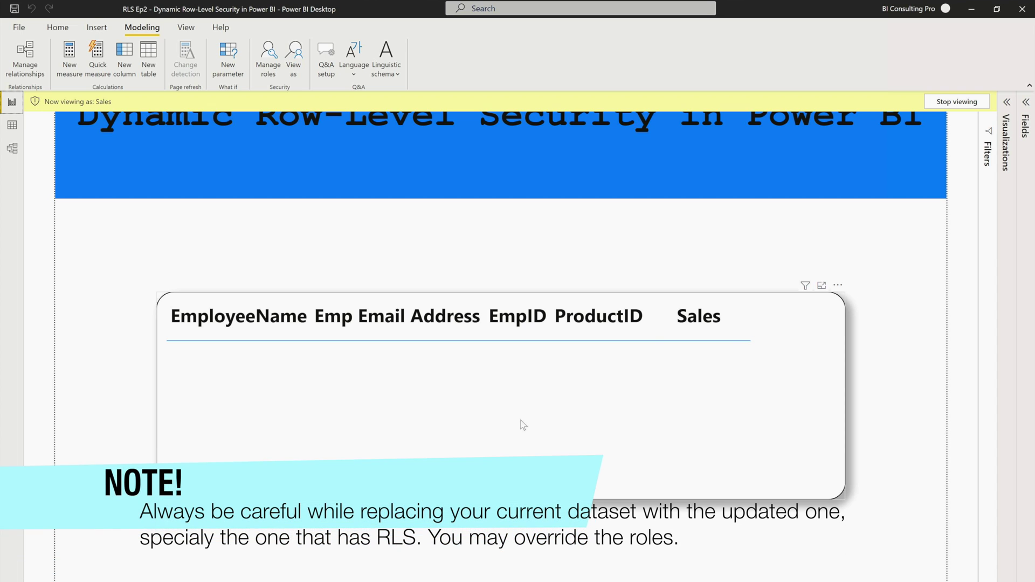
Step: Save and publish the report to the chosen workspace, replacing the existing dataset
{"action": "left_click", "coordinate": [572, 338]}
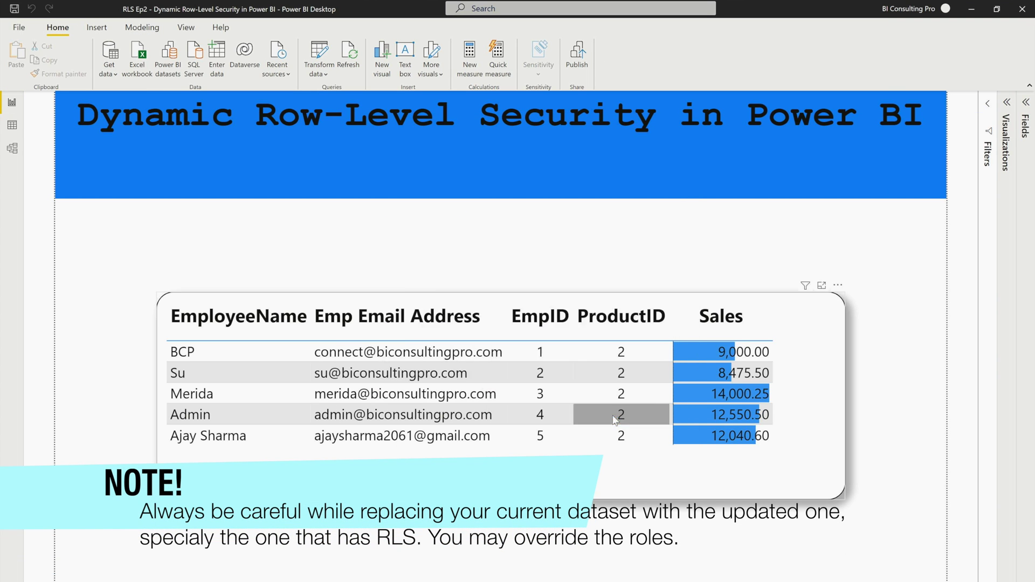
{"action": "left_click", "coordinate": [611, 351]}
{"action": "left_click", "coordinate": [572, 385]}
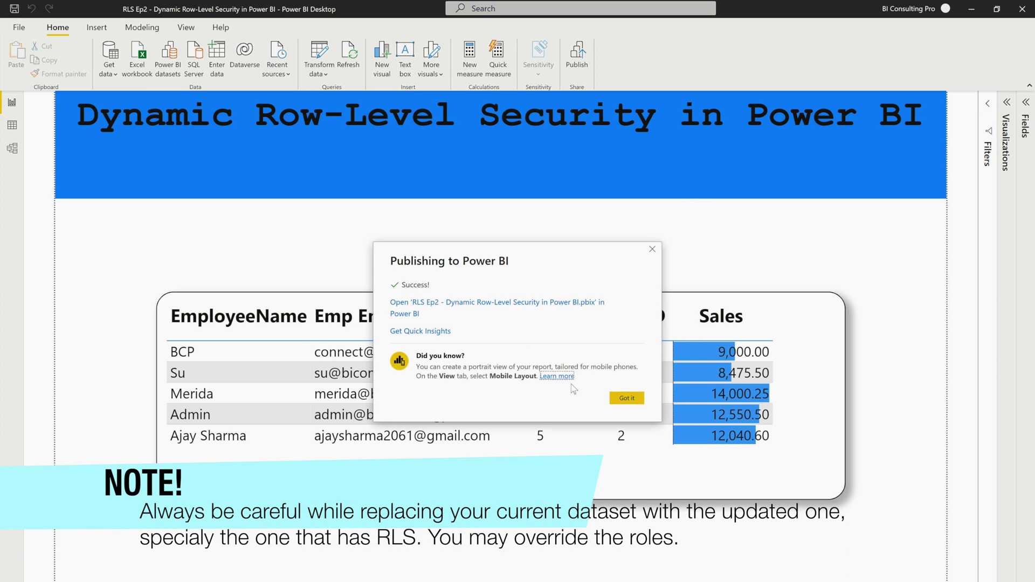
{"action": "left_click", "coordinate": [627, 398]}
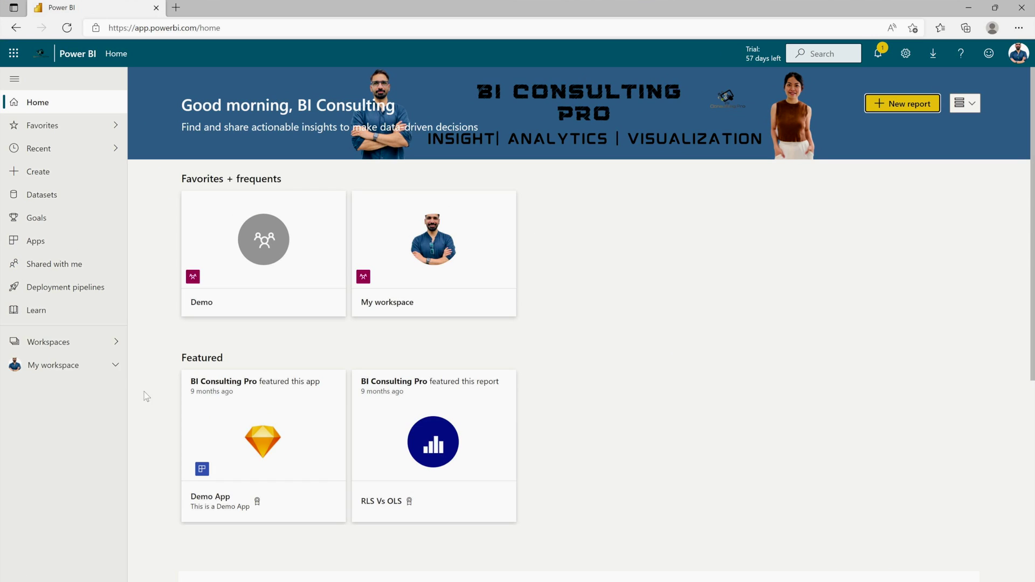
Step: Confirm the signed-in account, then open Security for the RLS Ep2 dataset in the Demo workspace
{"action": "left_click", "coordinate": [1018, 53]}
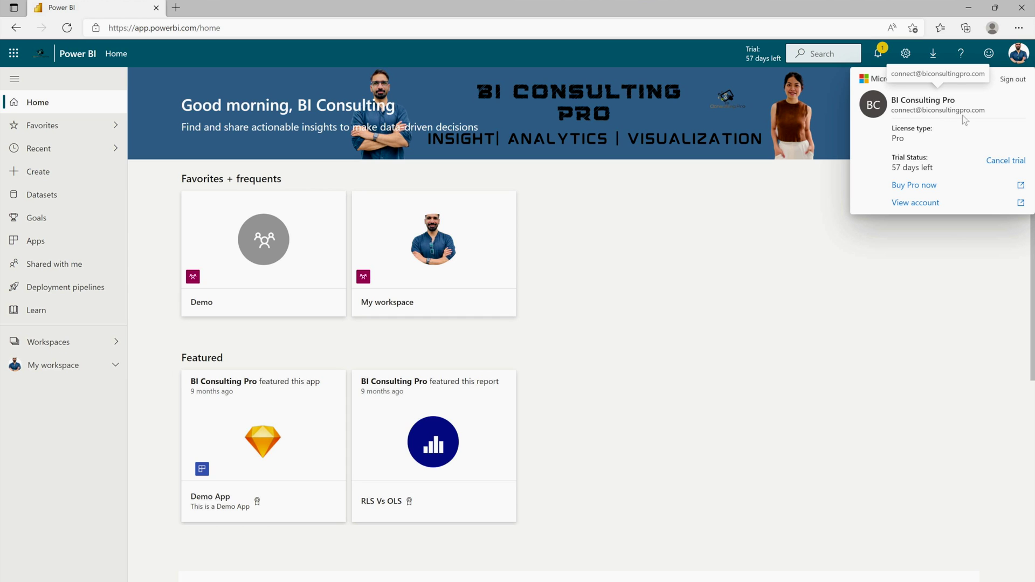
{"action": "left_click", "coordinate": [768, 295]}
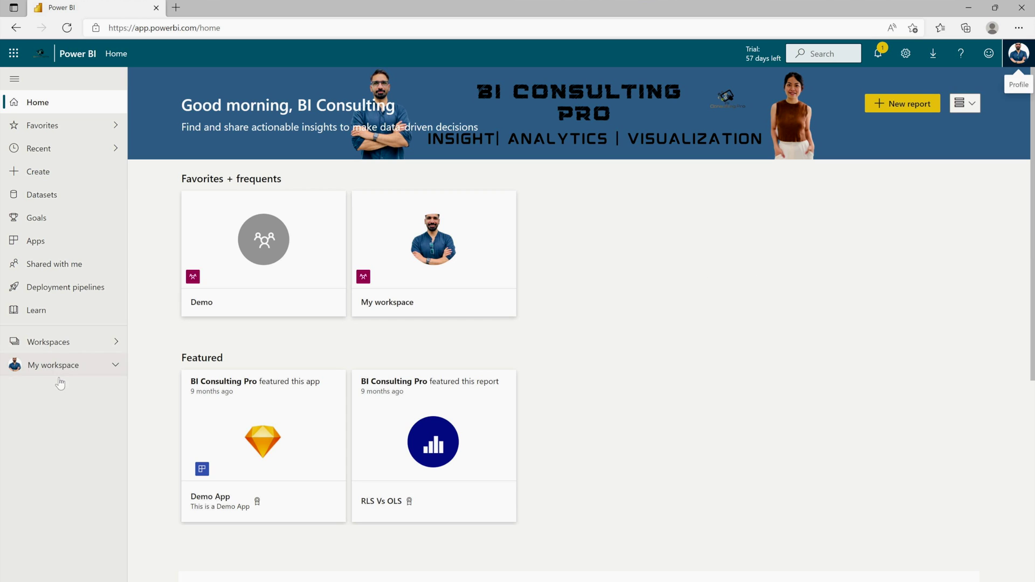
{"action": "left_click", "coordinate": [80, 345]}
{"action": "left_click", "coordinate": [166, 183]}
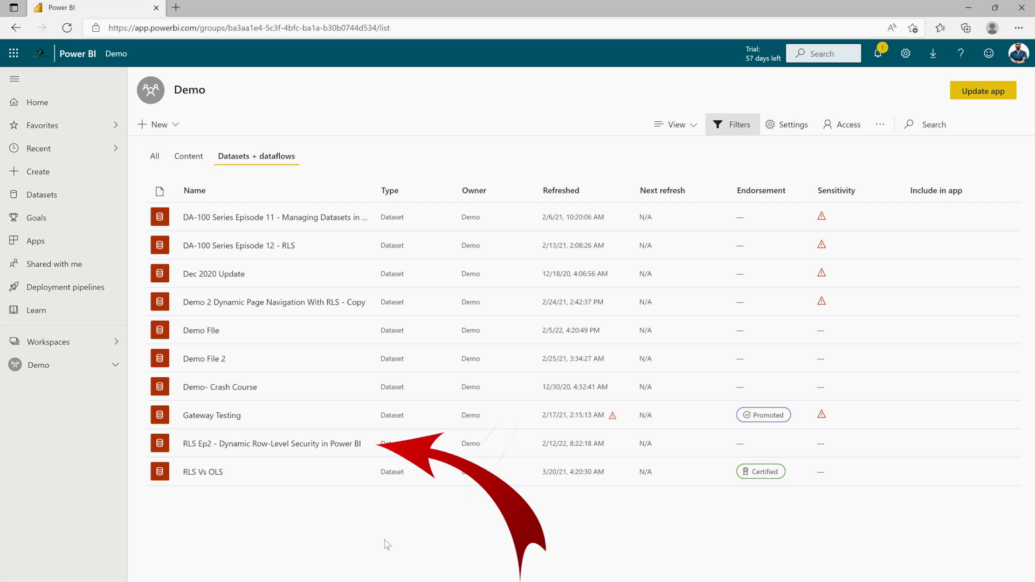
{"action": "left_click", "coordinate": [360, 443]}
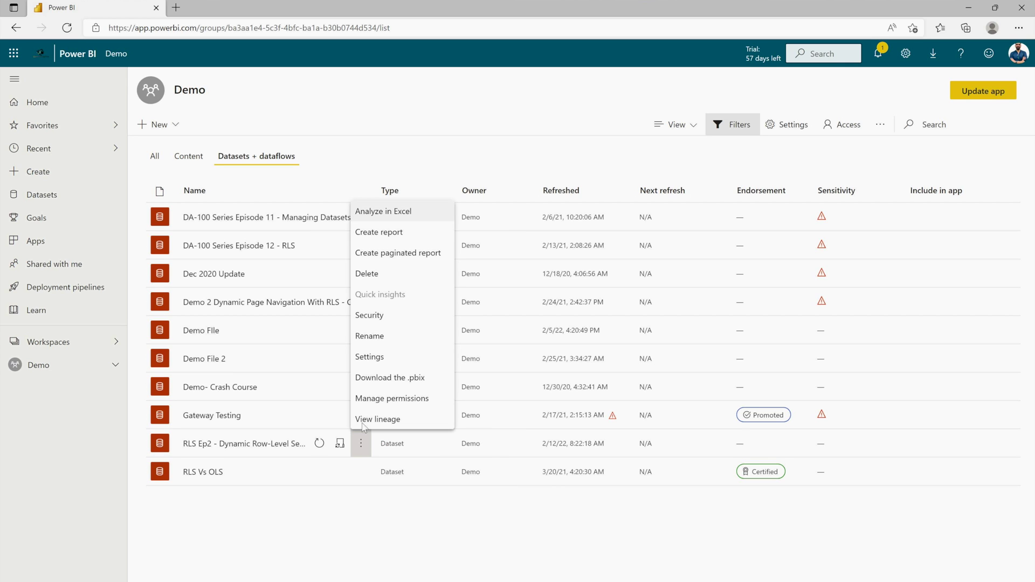
{"action": "left_click", "coordinate": [391, 319]}
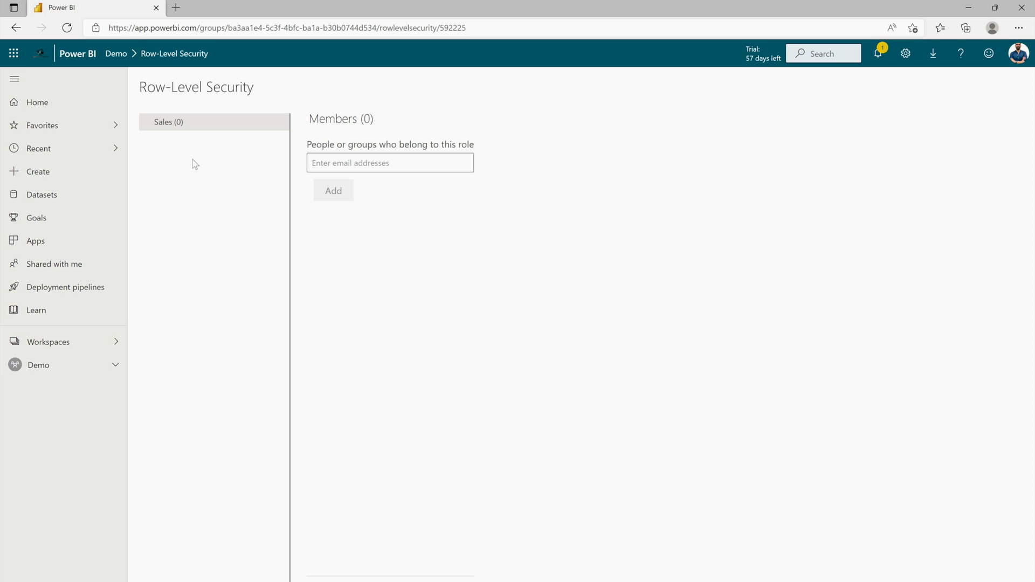
Step: Add the main account and the admin account as Sales role members and save
{"action": "left_click", "coordinate": [364, 164]}
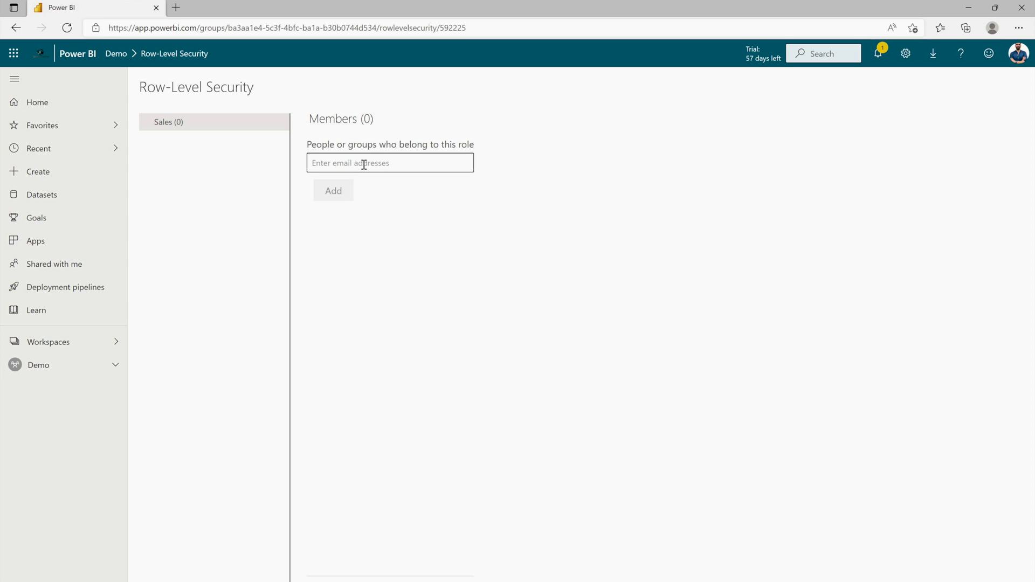
{"action": "left_click", "coordinate": [392, 182]}
{"action": "left_click", "coordinate": [384, 198]}
{"action": "left_click", "coordinate": [345, 208]}
{"action": "left_click", "coordinate": [359, 570]}
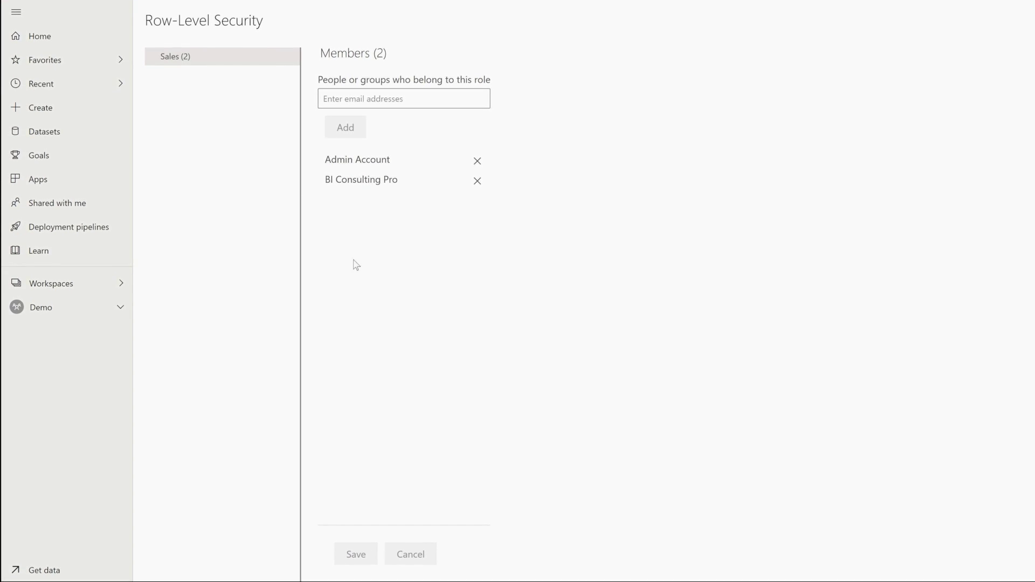
Step: Test the report as the Sales role
{"action": "mouse_move", "coordinate": [290, 63]}
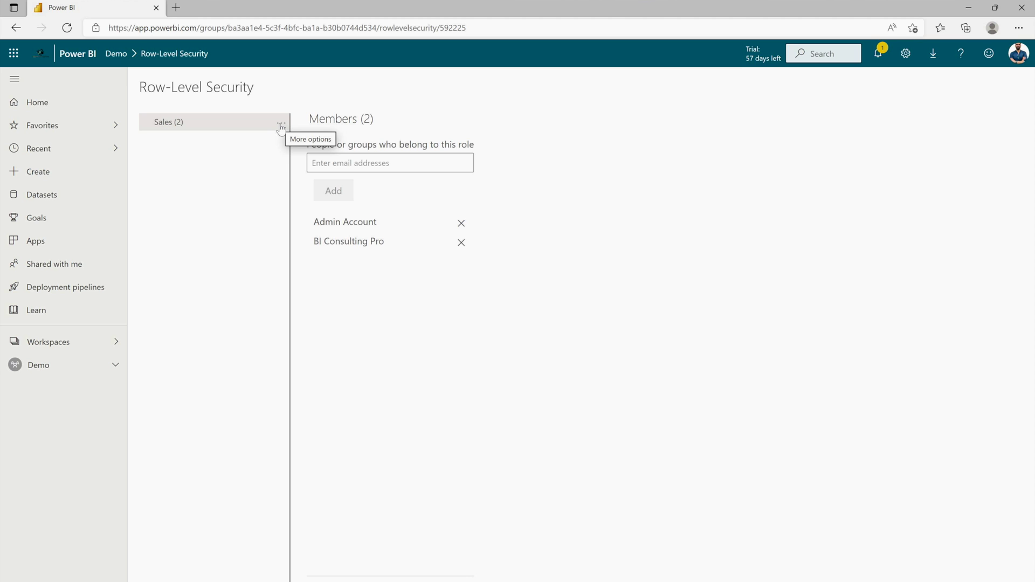
{"action": "left_click", "coordinate": [280, 126]}
{"action": "left_click", "coordinate": [295, 141]}
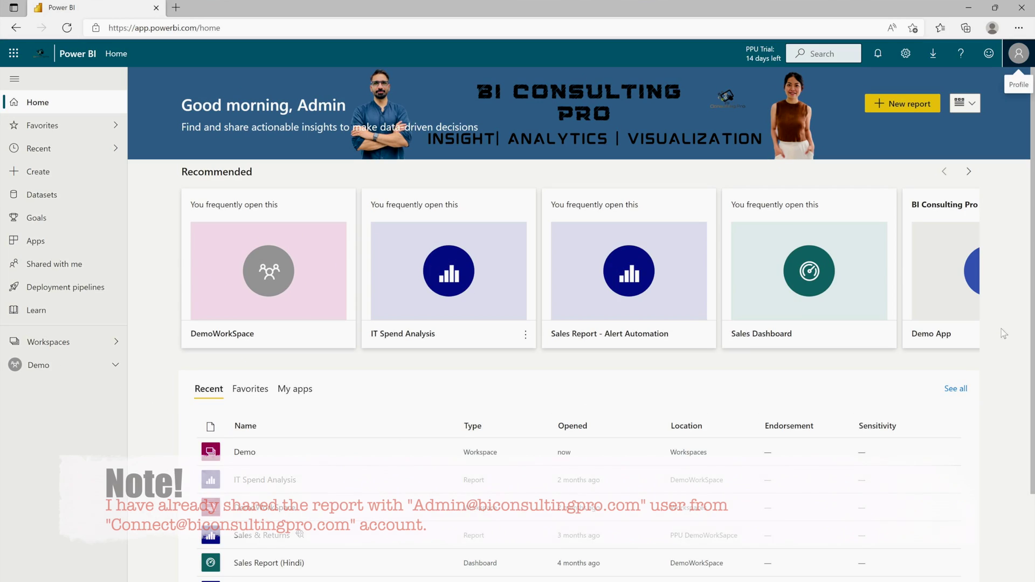
Step: Confirm Admin Account is signed in and open RLS Ep2 from Demo, showing only the 12,550.50 sales row
{"action": "left_click", "coordinate": [1018, 53]}
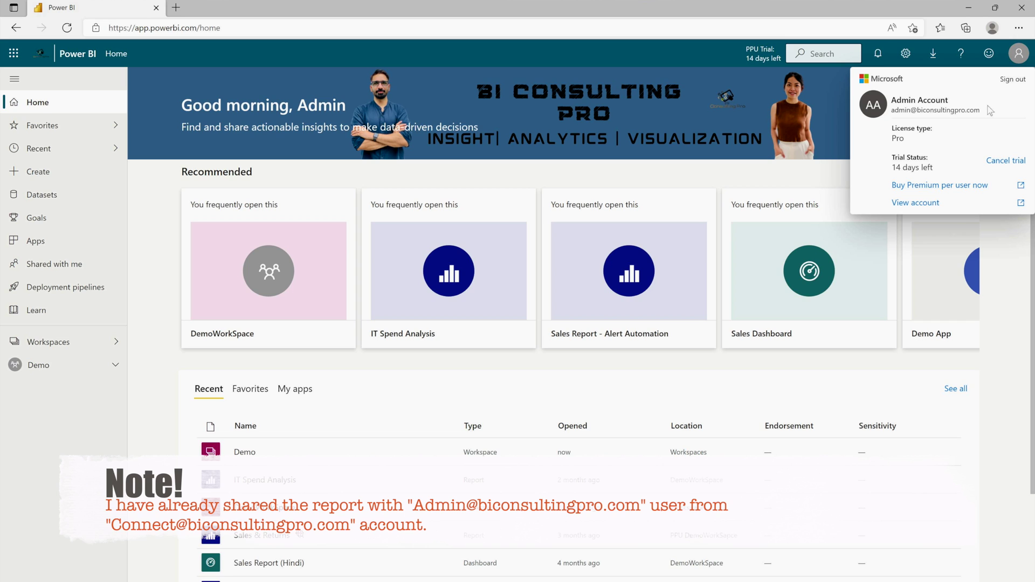
{"action": "left_click", "coordinate": [166, 348]}
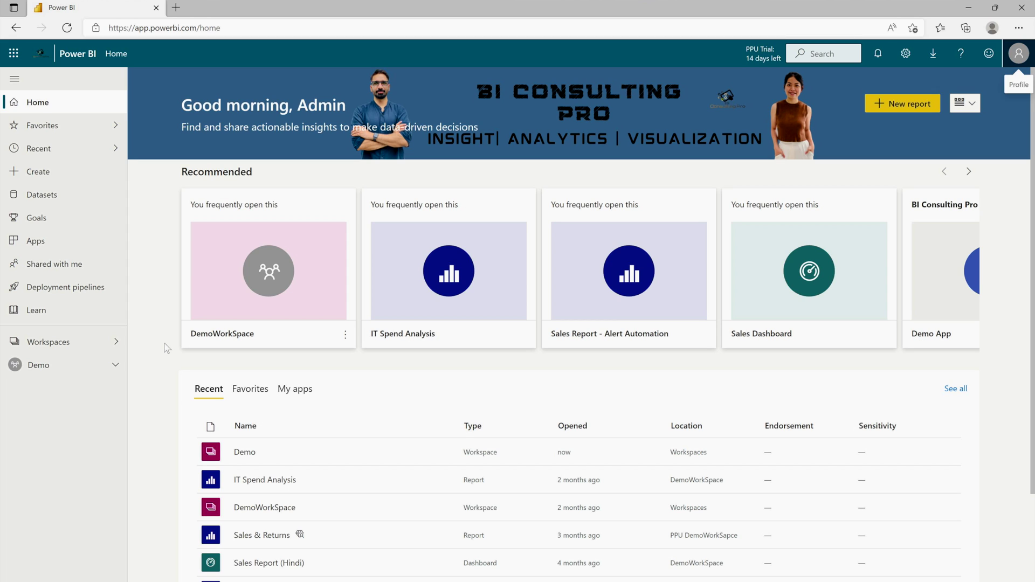
{"action": "left_click", "coordinate": [86, 364]}
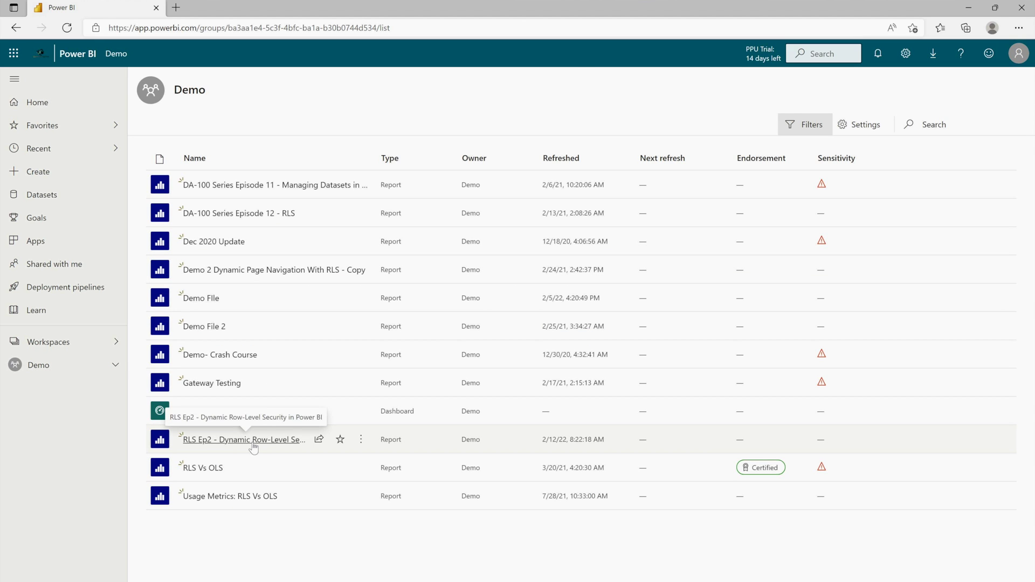
{"action": "left_click", "coordinate": [253, 440]}
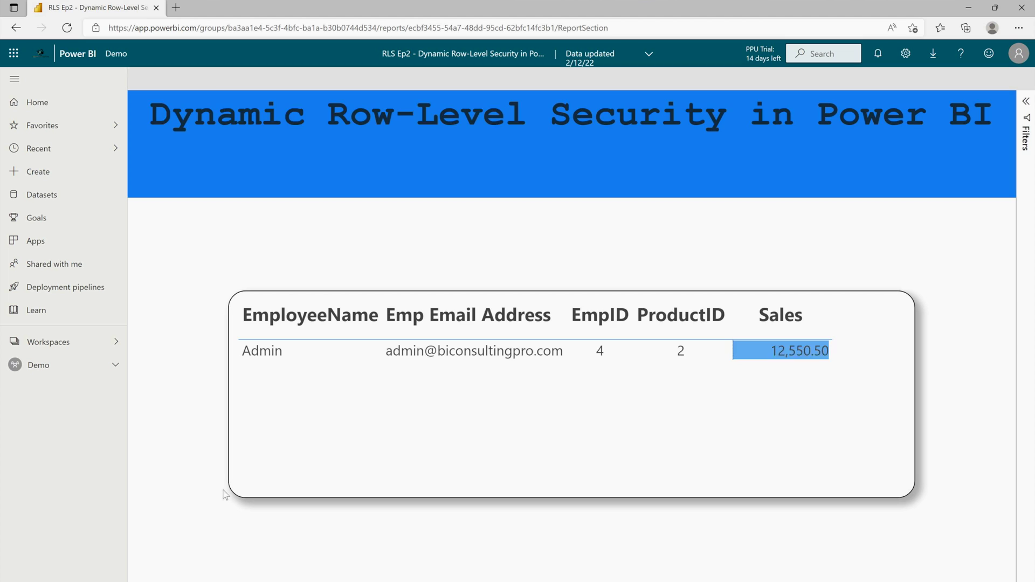